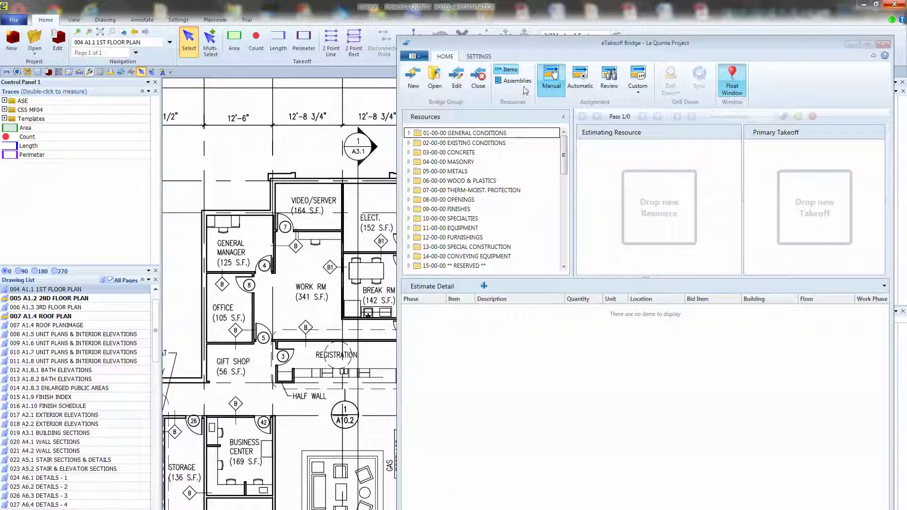
- List assemblies as resources and select 00-170 Interior 2x4 Stud Walls w/ Sheetrock under QUICK SET-UP/CONCEPTUAL
{"action": "left_click", "coordinate": [511, 82]}
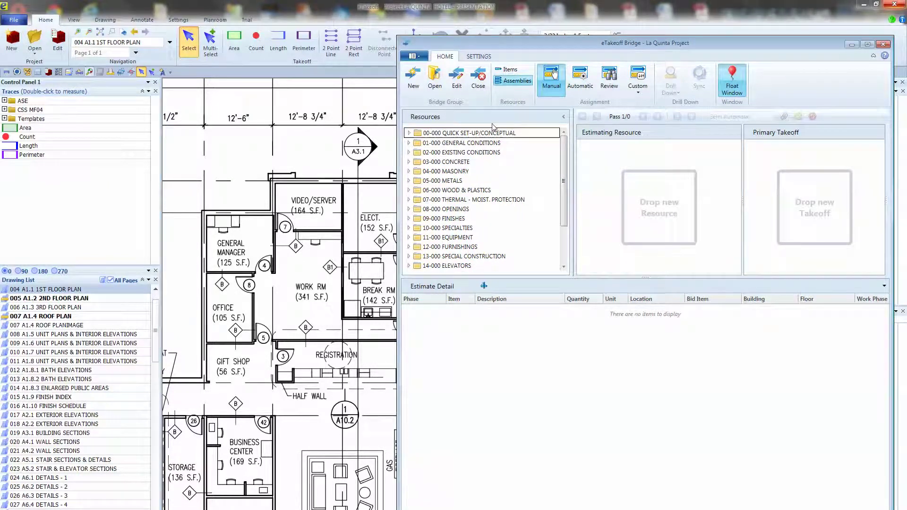
{"action": "left_click", "coordinate": [409, 134]}
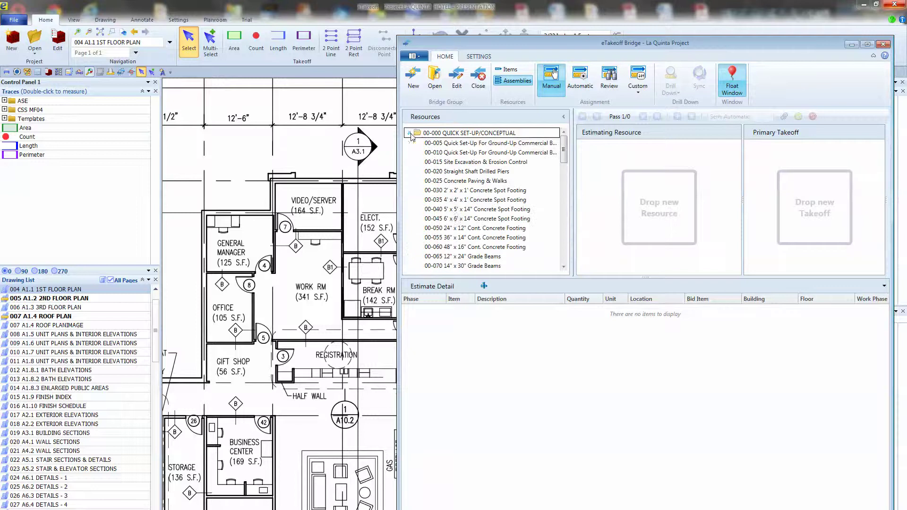
{"action": "scroll", "coordinate": [453, 217], "scroll_direction": "down", "scroll_amount": 3}
{"action": "scroll", "coordinate": [453, 217], "scroll_direction": "down", "scroll_amount": 3}
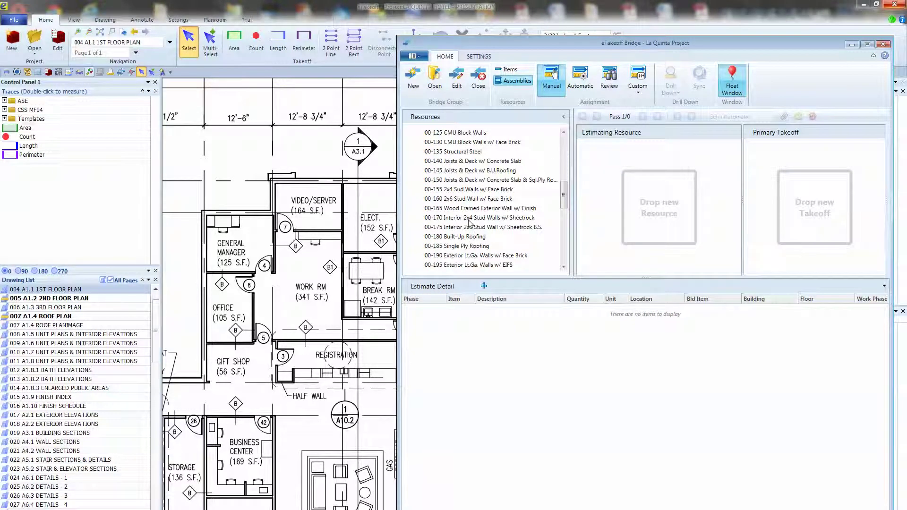
{"action": "left_click", "coordinate": [467, 219]}
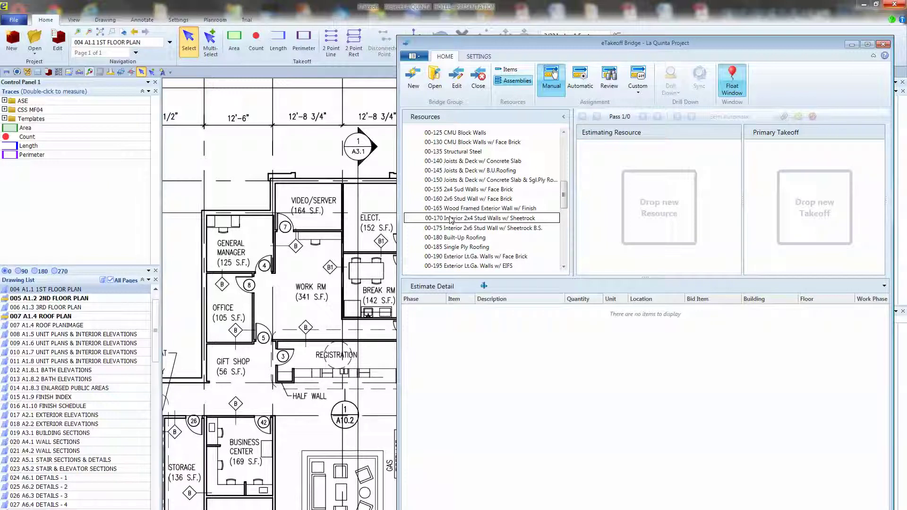
- Create a 00-170 trace from the dragged assembly with an assembly extension and orange lines
{"action": "left_click_drag", "start_coordinate": [450, 220], "coordinate": [49, 148]}
{"action": "left_click_drag", "start_coordinate": [50, 147], "coordinate": [51, 148]}
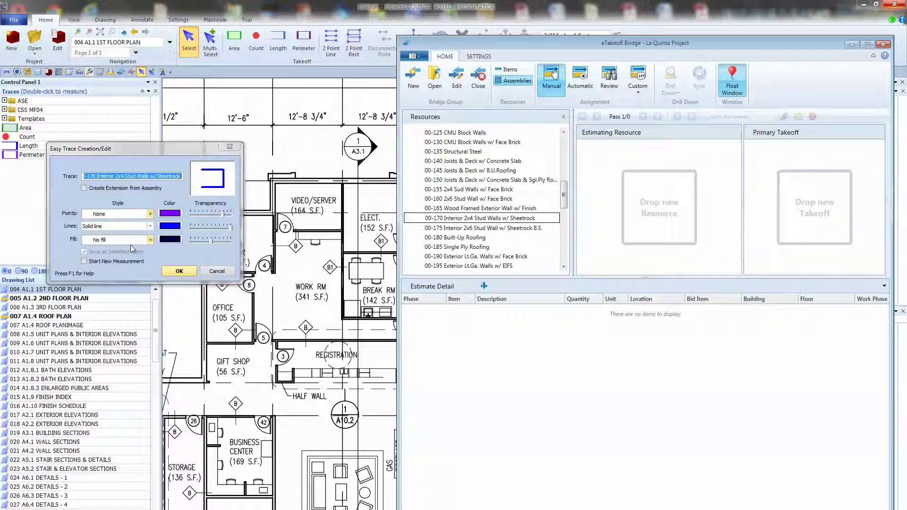
{"action": "left_click", "coordinate": [84, 188]}
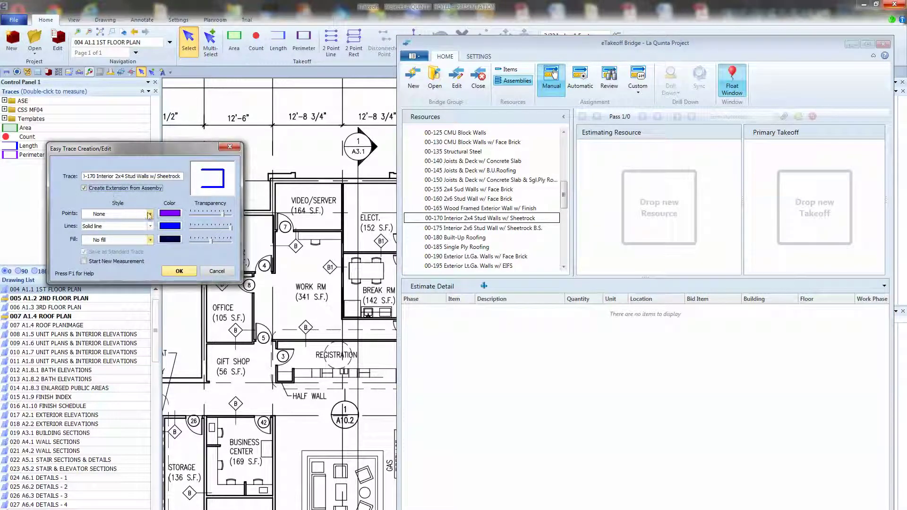
{"action": "left_click", "coordinate": [170, 226]}
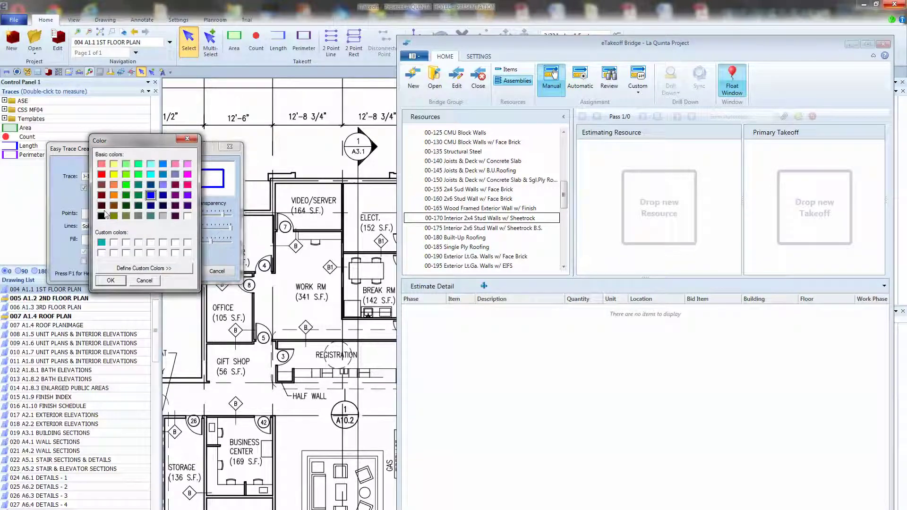
{"action": "left_click", "coordinate": [114, 195]}
{"action": "left_click", "coordinate": [110, 280]}
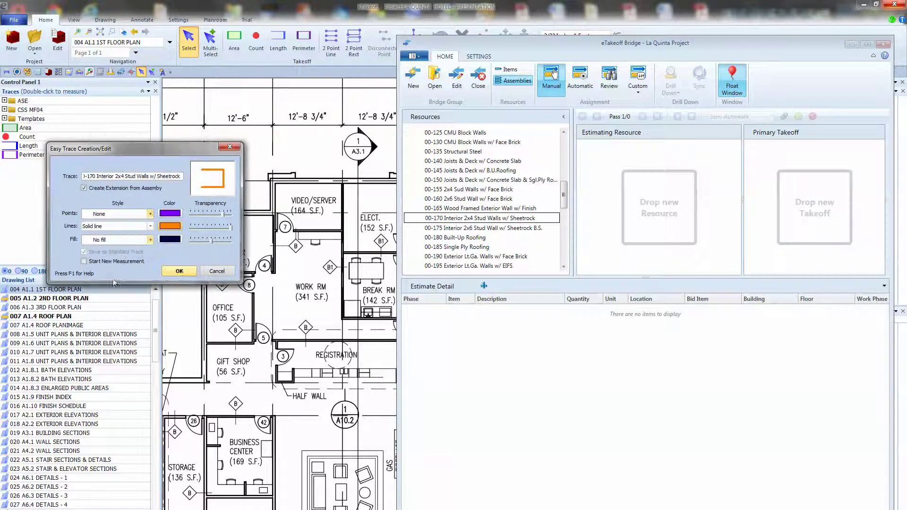
{"action": "left_click", "coordinate": [180, 272]}
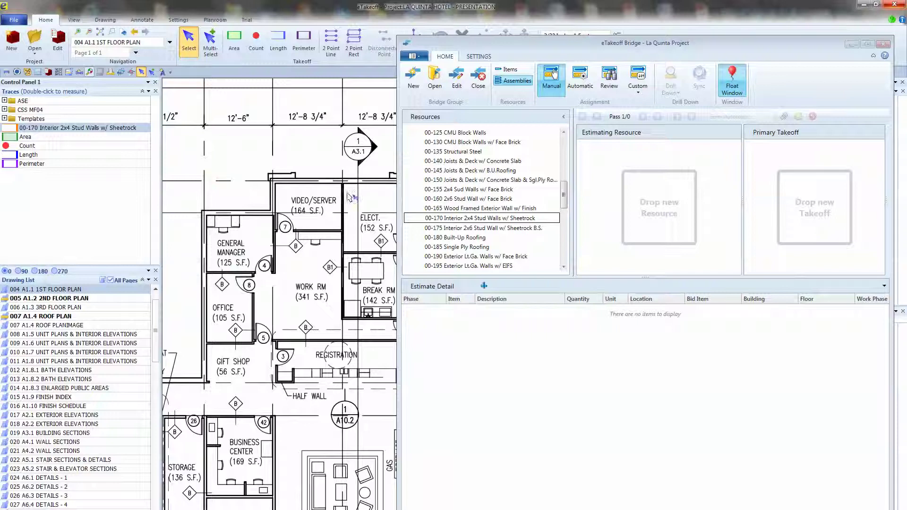
- Hide Bridge, start the 00-170 trace and measure the Office wall at 17.06 ft
{"action": "left_click", "coordinate": [852, 45]}
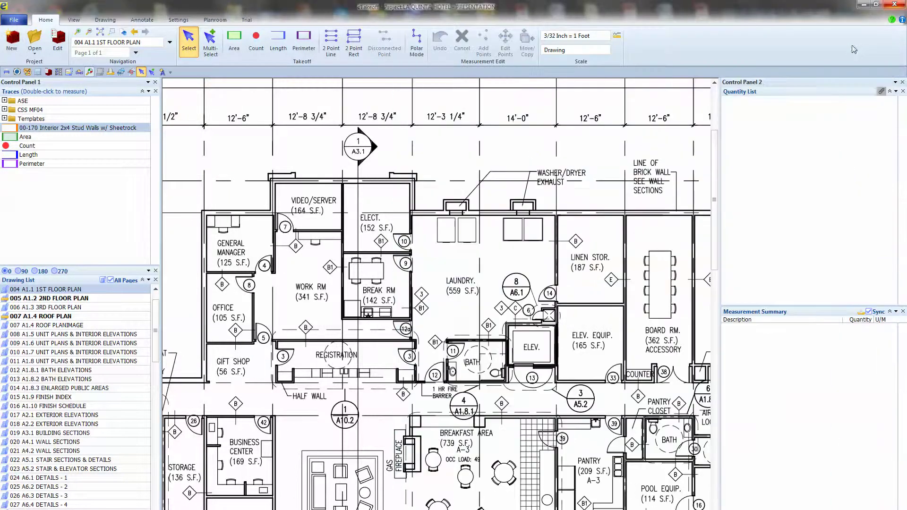
{"action": "double_click", "coordinate": [56, 129]}
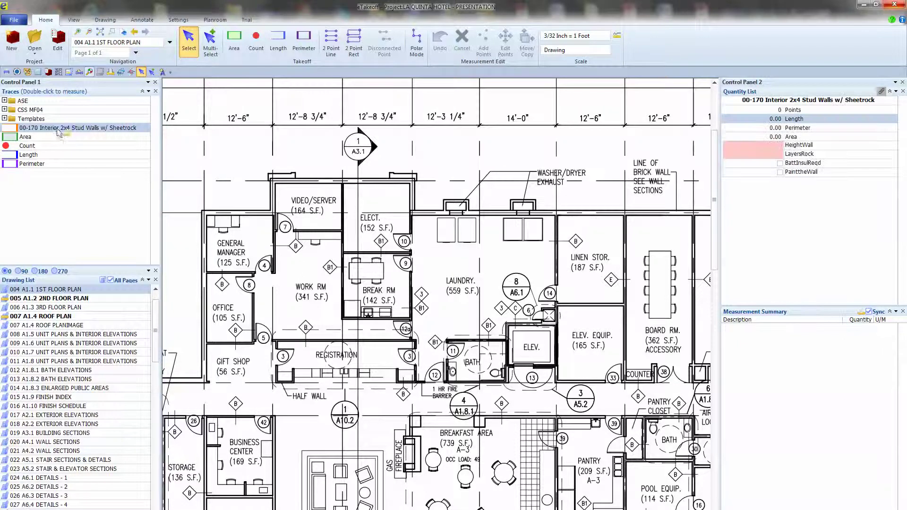
{"action": "left_click", "coordinate": [207, 342]}
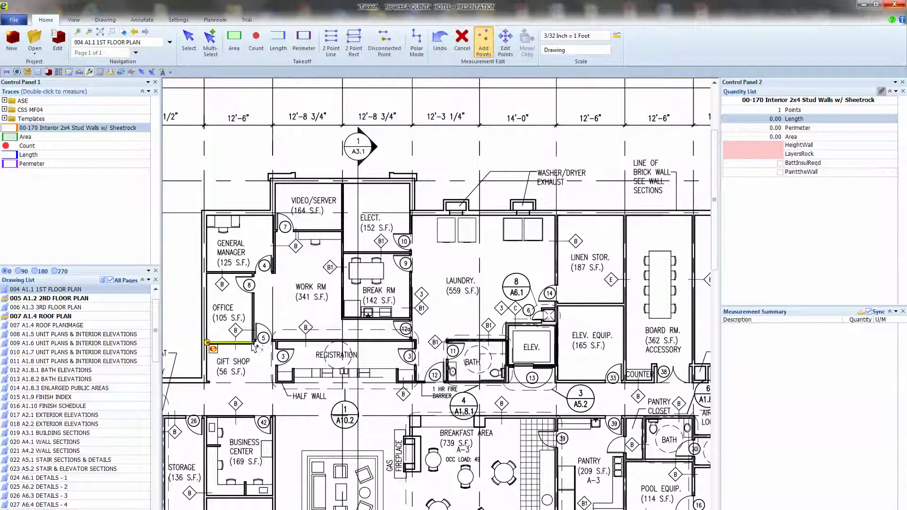
{"action": "left_click", "coordinate": [251, 342]}
{"action": "left_click", "coordinate": [252, 294]}
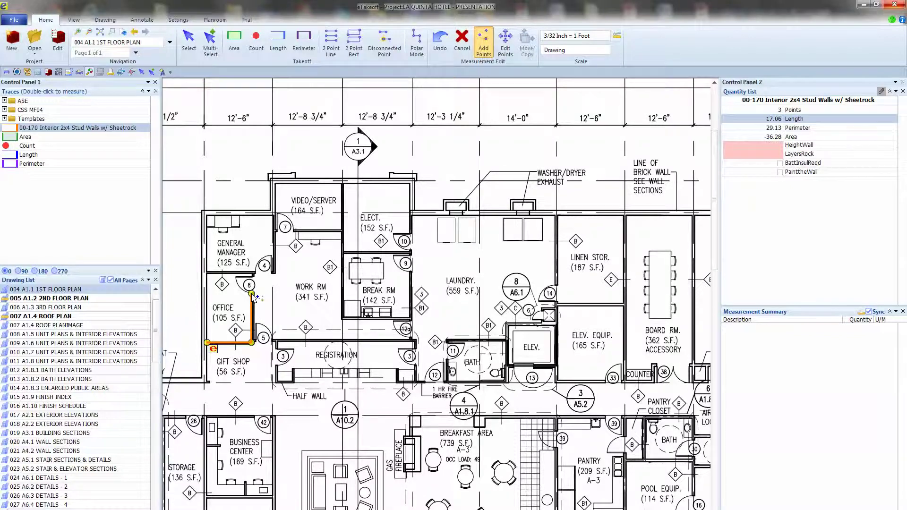
{"action": "double_click", "coordinate": [253, 296]}
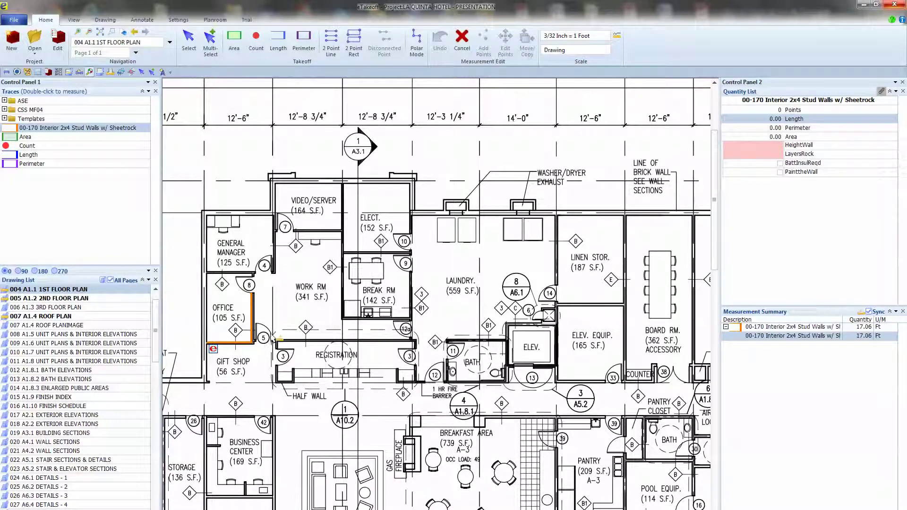
- Measure the Registration wall at 12.47 ft with the same trace
{"action": "left_click", "coordinate": [274, 339]}
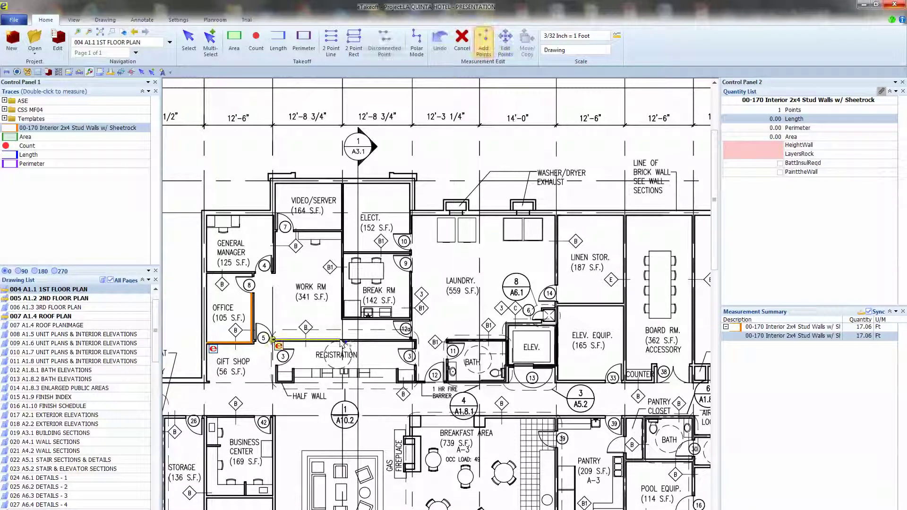
{"action": "left_click", "coordinate": [342, 341]}
{"action": "left_click", "coordinate": [343, 343]}
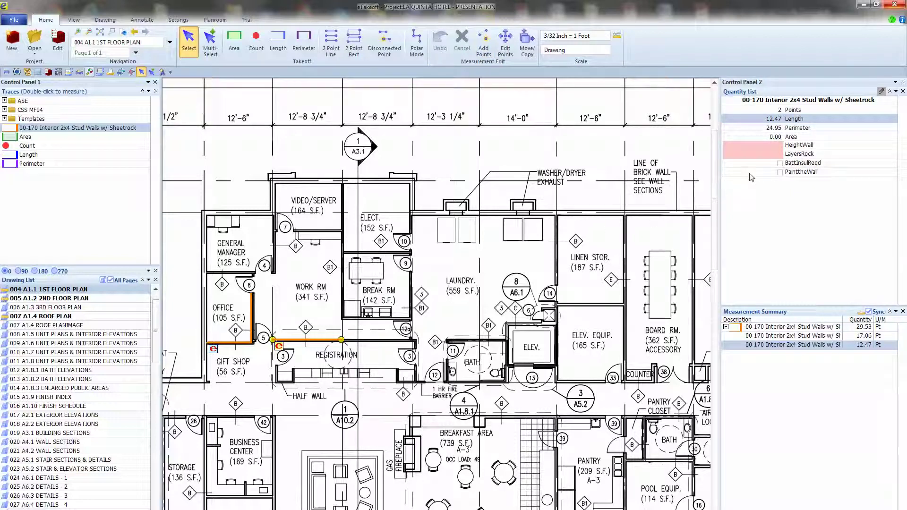
- Give the Office wall HeightWall 8 and LayersRock 2, with batt insulation and painting required
{"action": "left_click", "coordinate": [252, 316]}
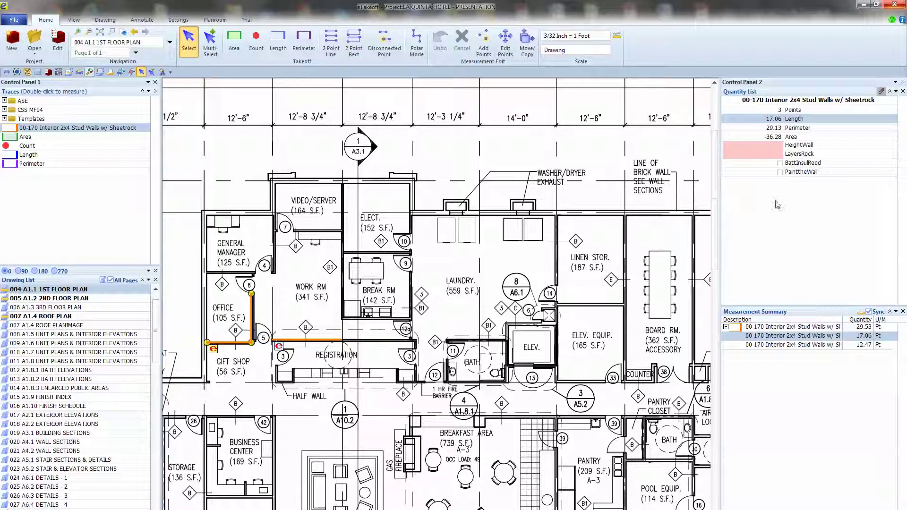
{"action": "left_click", "coordinate": [780, 149]}
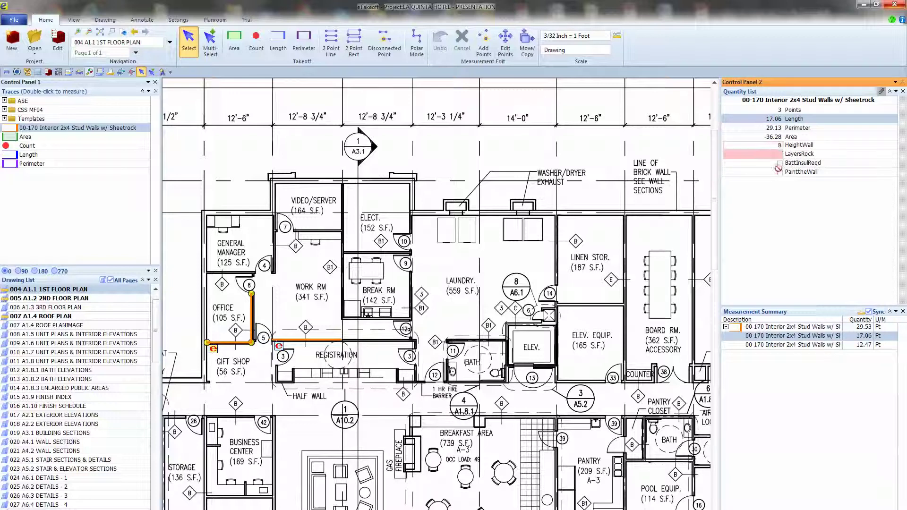
{"action": "left_click", "coordinate": [780, 146]}
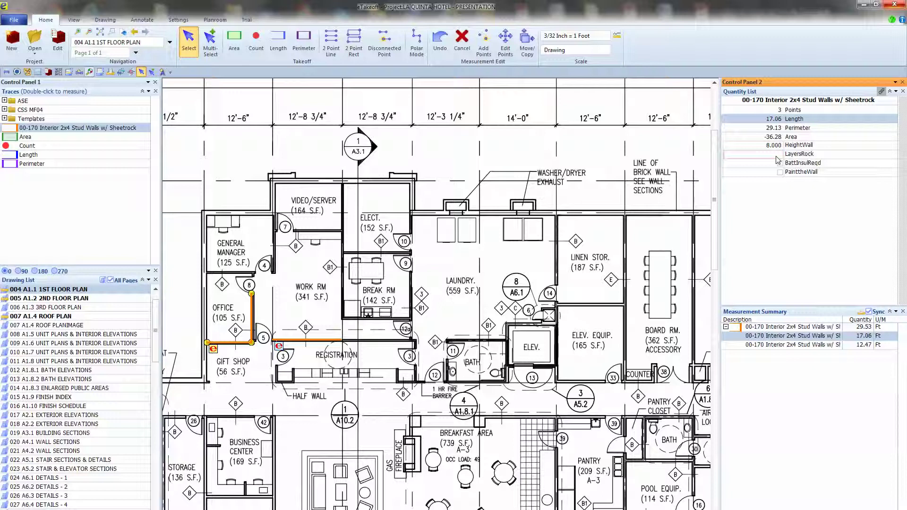
{"action": "left_click", "coordinate": [781, 169]}
{"action": "left_click", "coordinate": [780, 163]}
{"action": "left_click", "coordinate": [780, 173]}
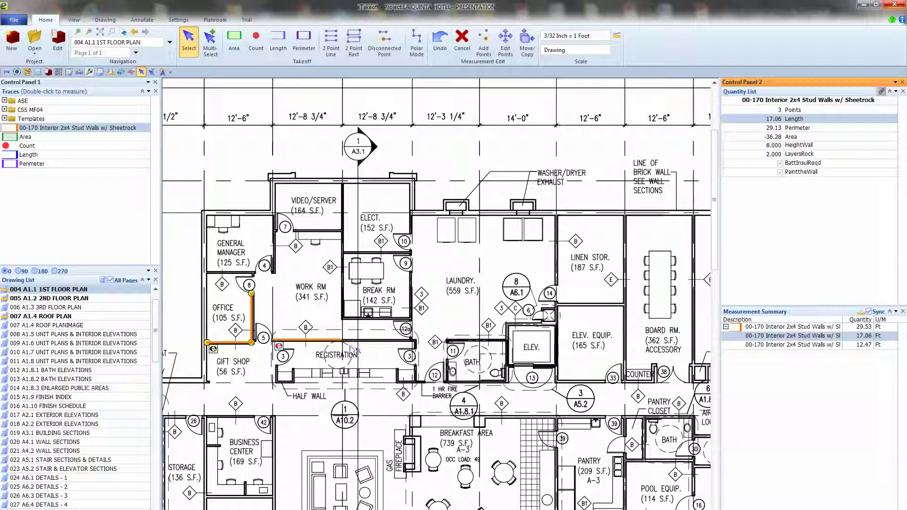
- Give the Registration wall HeightWall 9 and LayersRock 2, with batt insulation required
{"action": "left_click", "coordinate": [333, 340]}
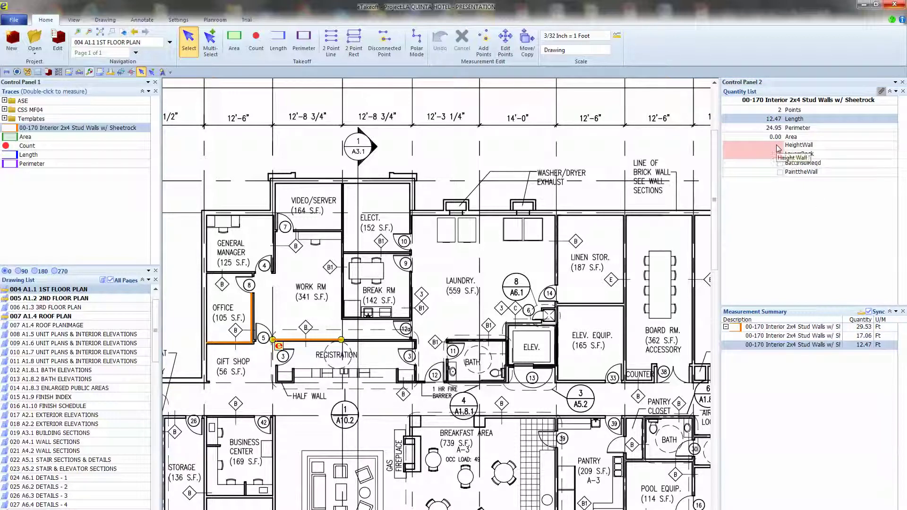
{"action": "left_click_drag", "start_coordinate": [776, 148], "coordinate": [774, 147]}
{"action": "type", "text": "9"}
{"action": "key", "text": "Return"}
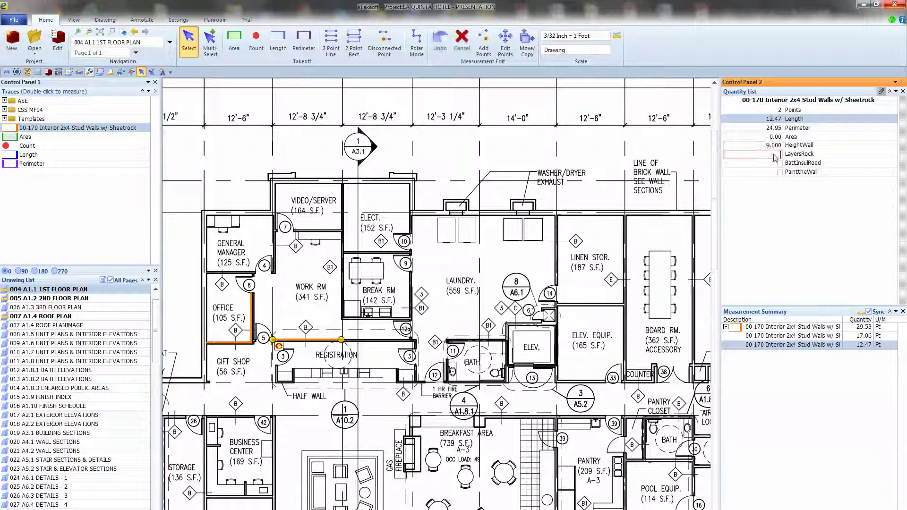
{"action": "type", "text": "2"}
{"action": "key", "text": "Return"}
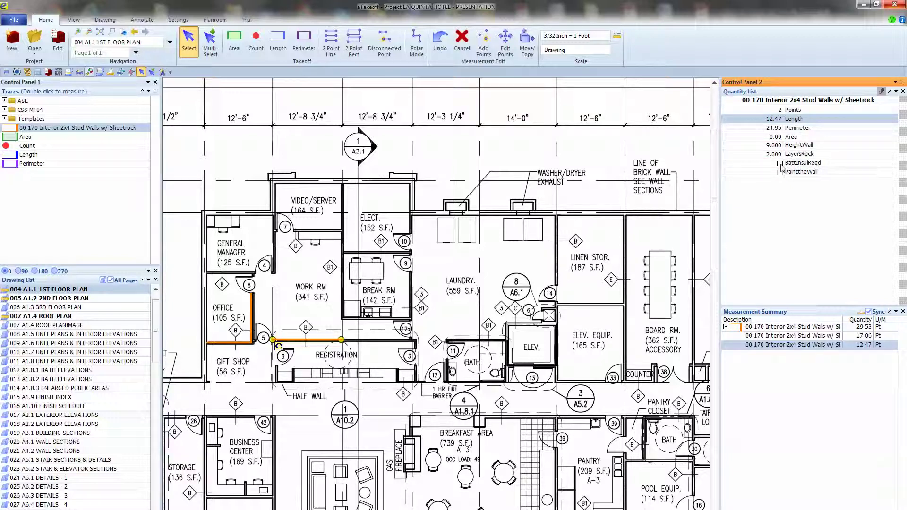
{"action": "left_click", "coordinate": [780, 163]}
- Reopen Bridge and assign the office wall trace to the 00-170 assembly, enlarging the panels
{"action": "left_click", "coordinate": [392, 491]}
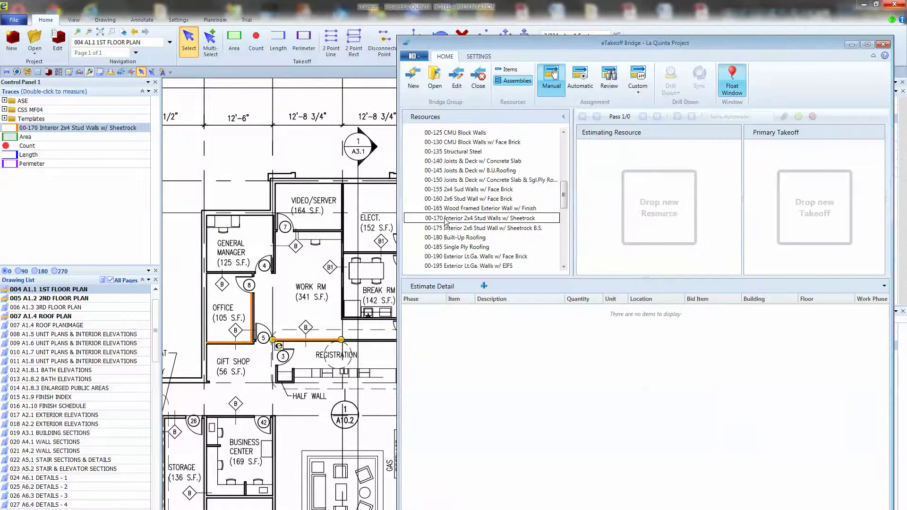
{"action": "left_click", "coordinate": [254, 309]}
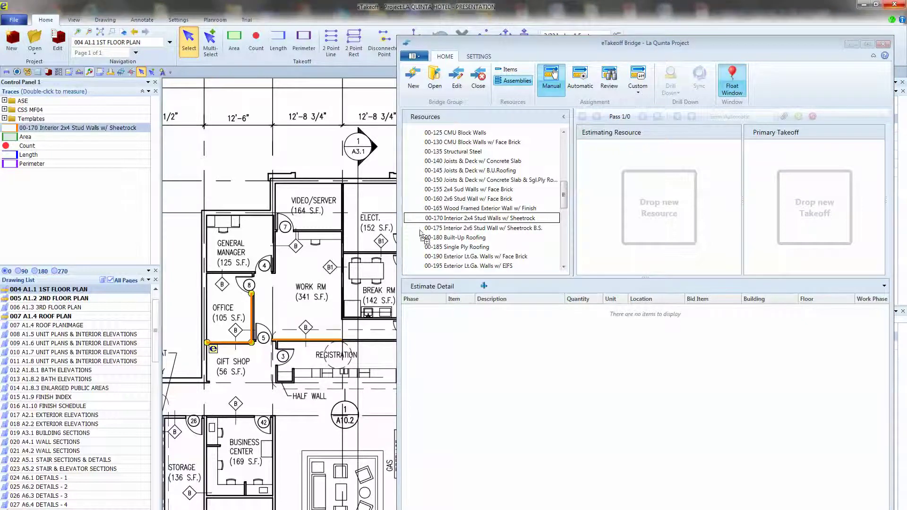
{"action": "left_click_drag", "start_coordinate": [458, 219], "coordinate": [461, 221]}
{"action": "double_click", "coordinate": [460, 219]}
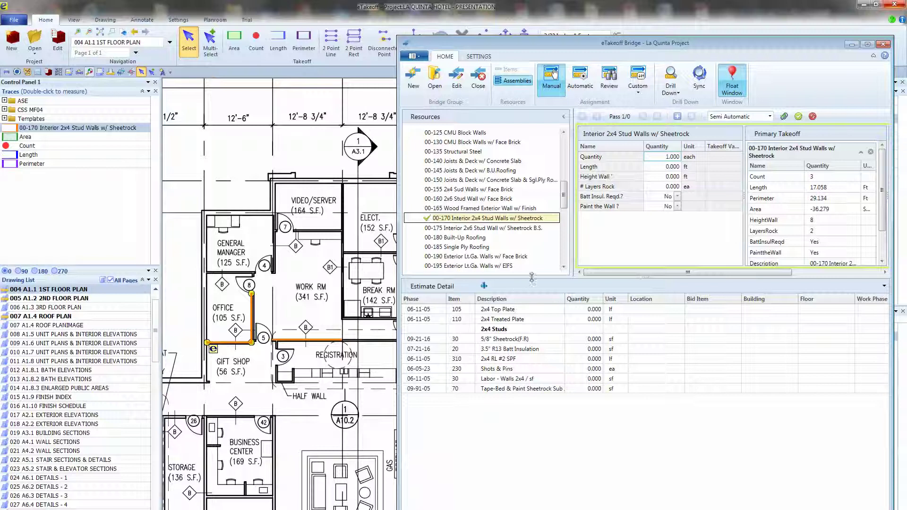
{"action": "left_click_drag", "start_coordinate": [535, 278], "coordinate": [544, 318]}
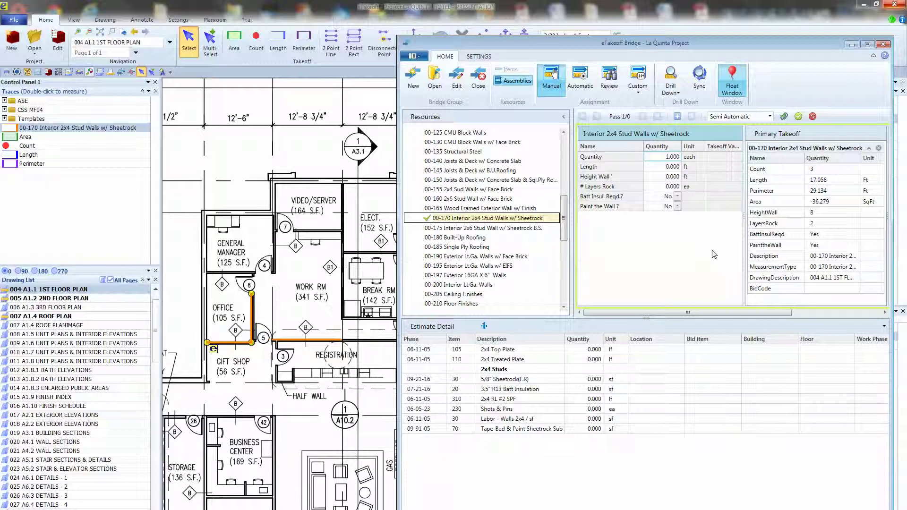
- Map Length, HeightWall 8, LayersRock 2, BattInsulReqd Yes and PainttheWall Yes onto the assembly variables
{"action": "left_click_drag", "start_coordinate": [826, 180], "coordinate": [672, 171]}
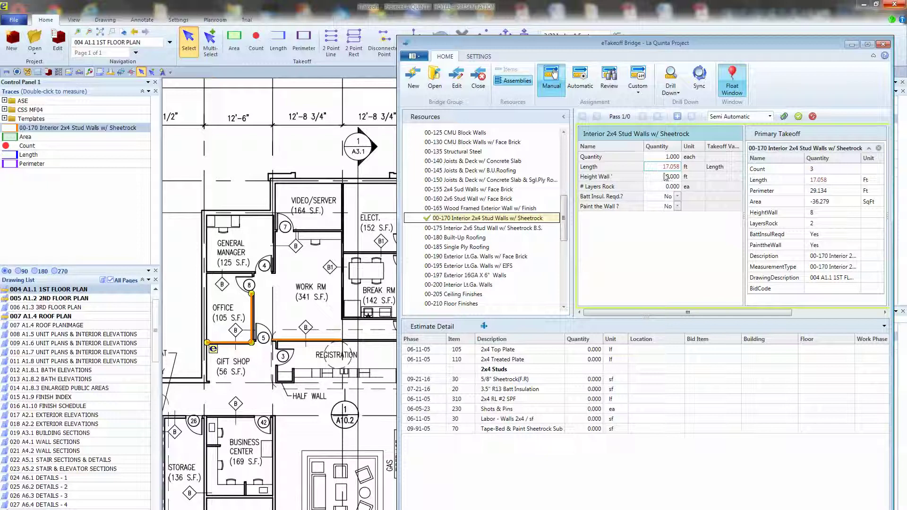
{"action": "left_click", "coordinate": [675, 177]}
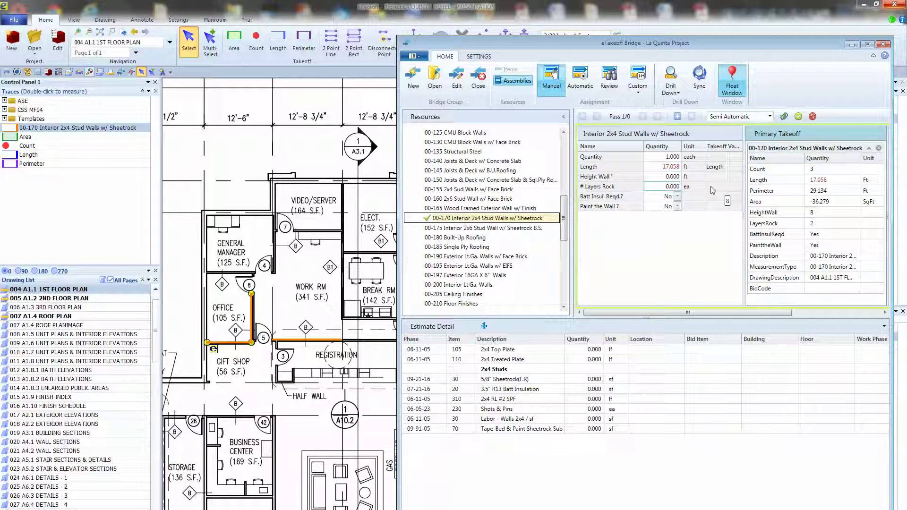
{"action": "left_click_drag", "start_coordinate": [677, 180], "coordinate": [677, 179]}
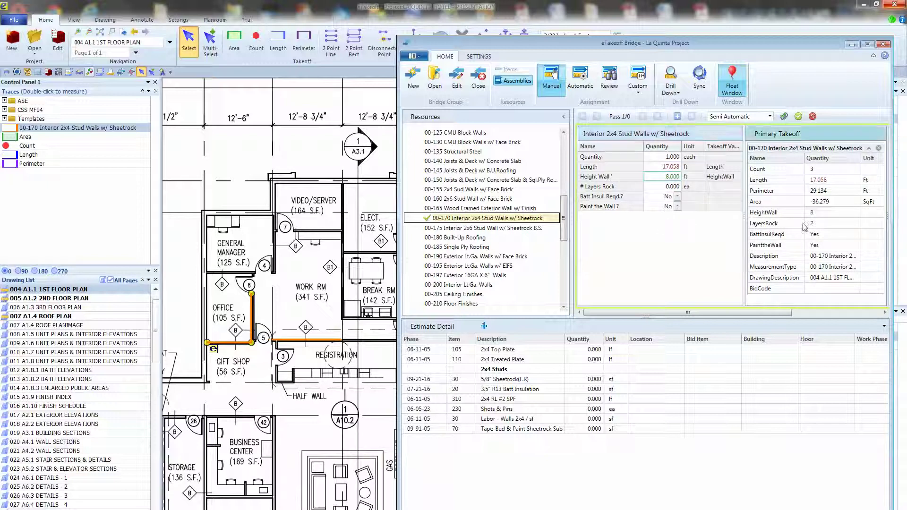
{"action": "left_click_drag", "start_coordinate": [813, 227], "coordinate": [669, 188]}
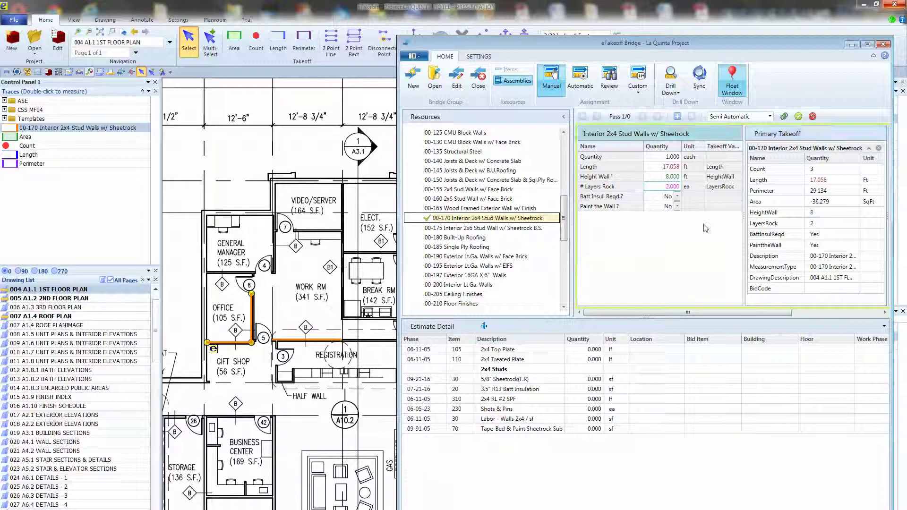
{"action": "left_click_drag", "start_coordinate": [810, 237], "coordinate": [662, 197]}
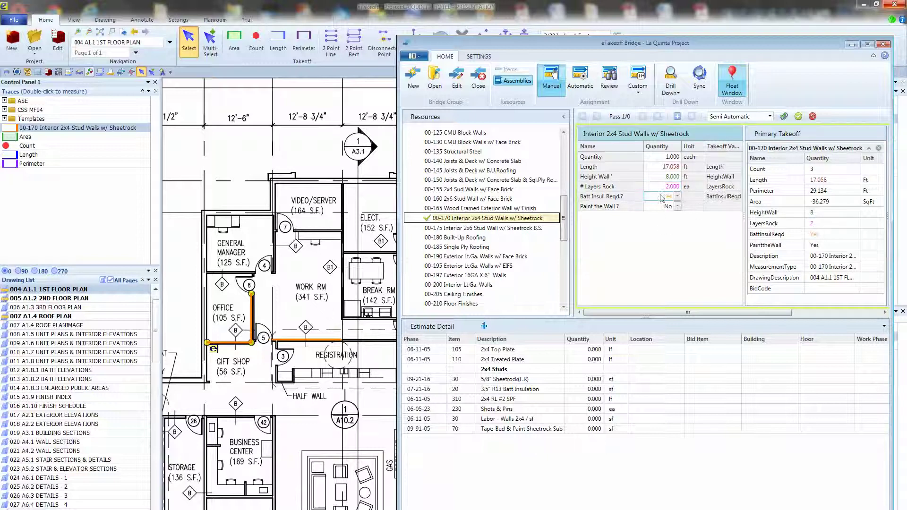
{"action": "left_click_drag", "start_coordinate": [813, 245], "coordinate": [669, 206]}
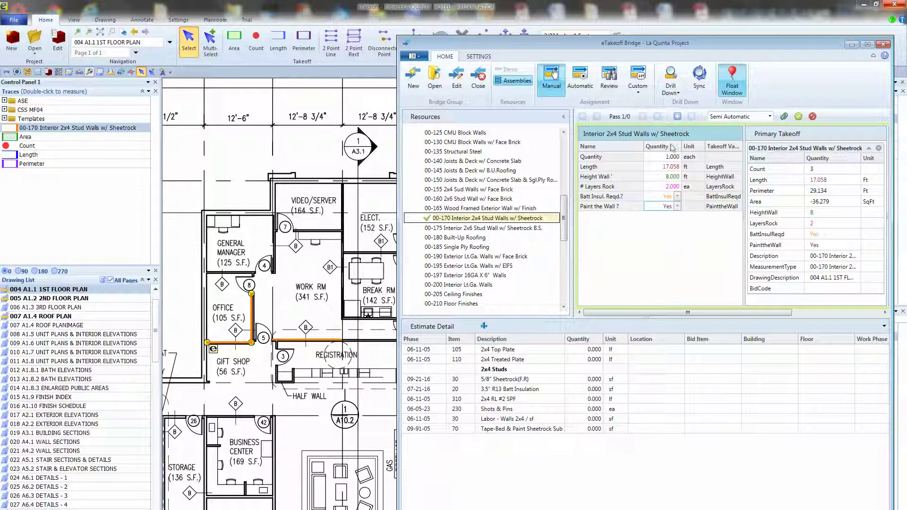
- Add and commit the office wall pass to the estimate, then select the Registration wall trace
{"action": "left_click", "coordinate": [678, 117]}
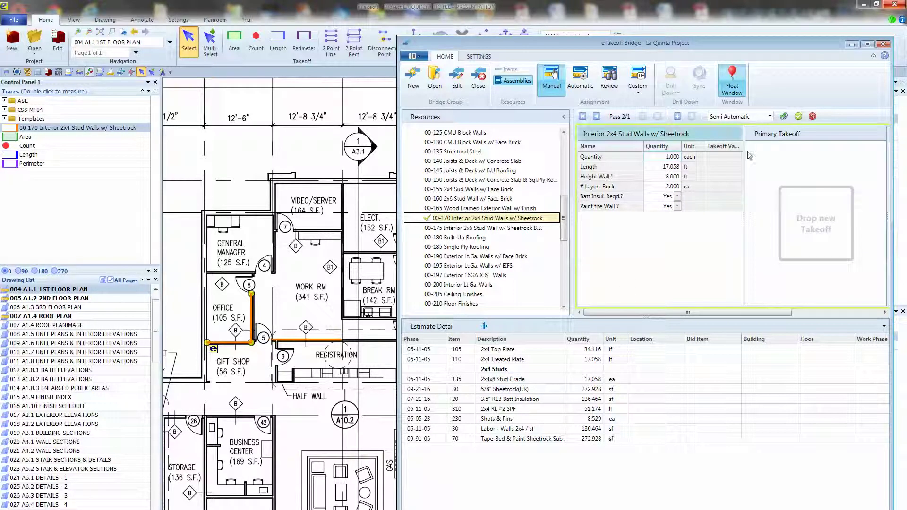
{"action": "left_click", "coordinate": [798, 117]}
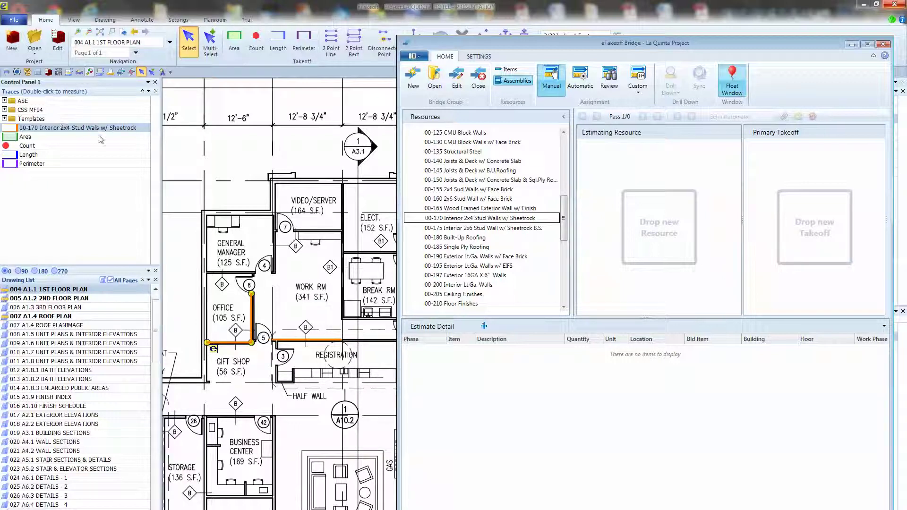
{"action": "left_click", "coordinate": [308, 341]}
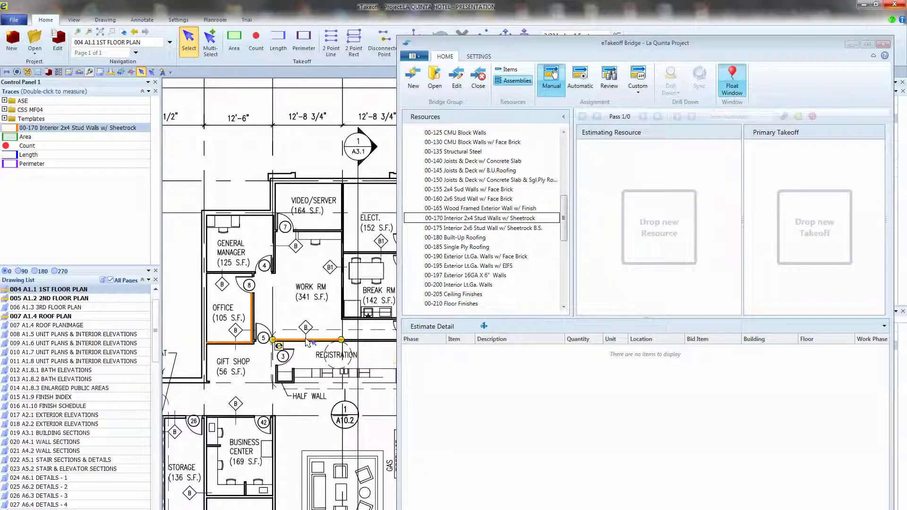
- Apply 00-170 to the 12.47 ft wall trace, then add and commit its pass
{"action": "mouse_move", "coordinate": [371, 258]}
{"action": "left_mouse_down"}
{"action": "mouse_move", "coordinate": [444, 219]}
{"action": "mouse_move", "coordinate": [465, 219]}
{"action": "left_mouse_up"}
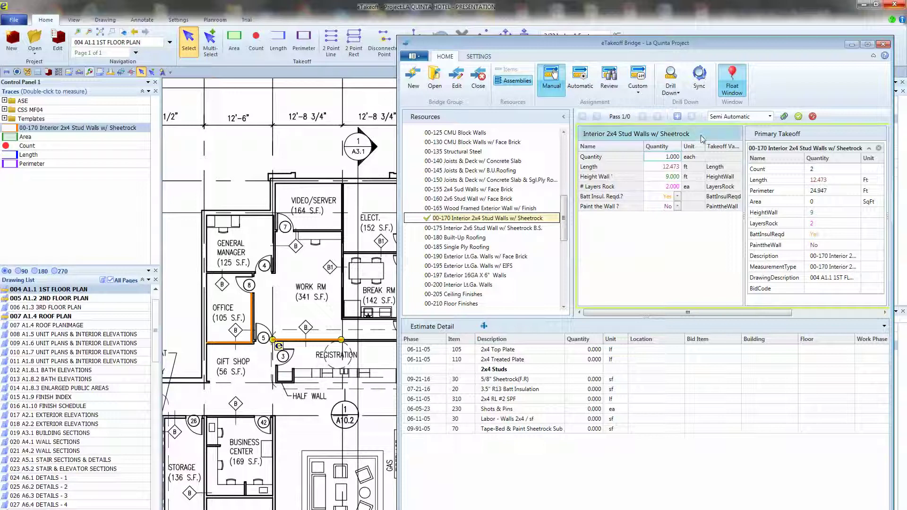
{"action": "left_click", "coordinate": [678, 117]}
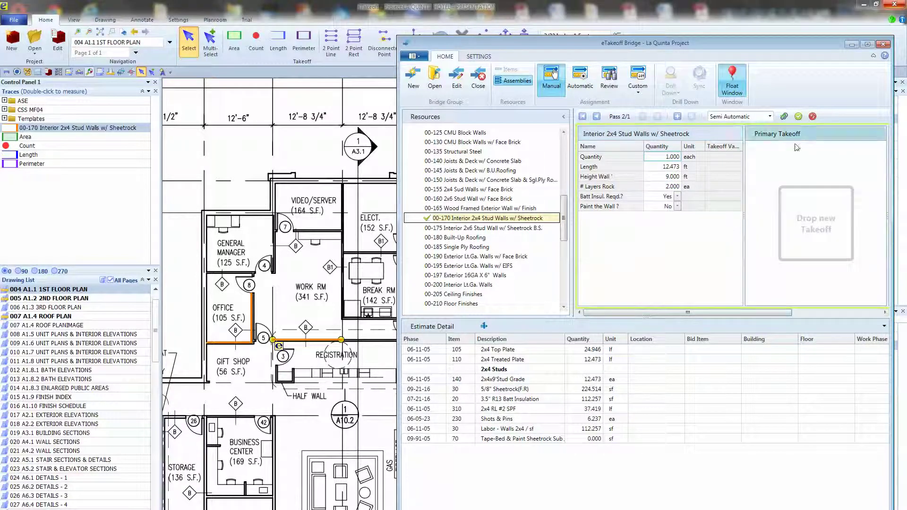
{"action": "left_click", "coordinate": [797, 117]}
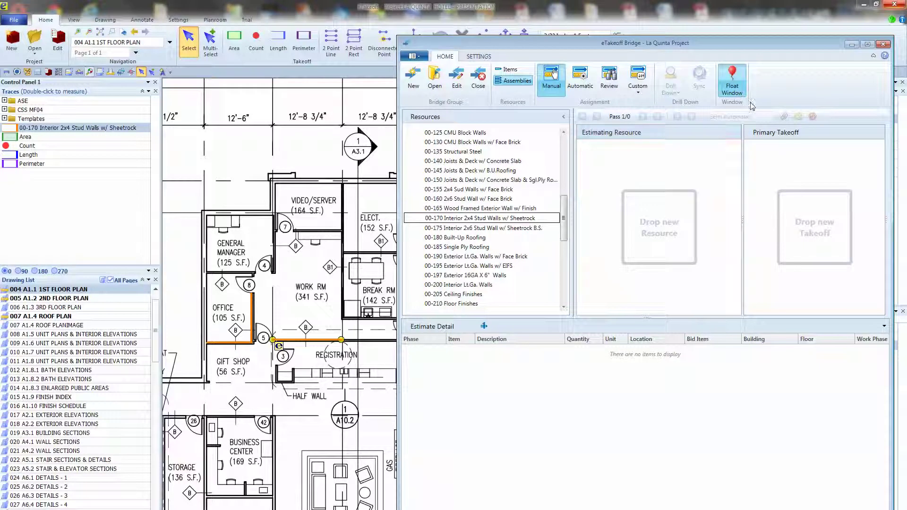
{"action": "left_click", "coordinate": [852, 44]}
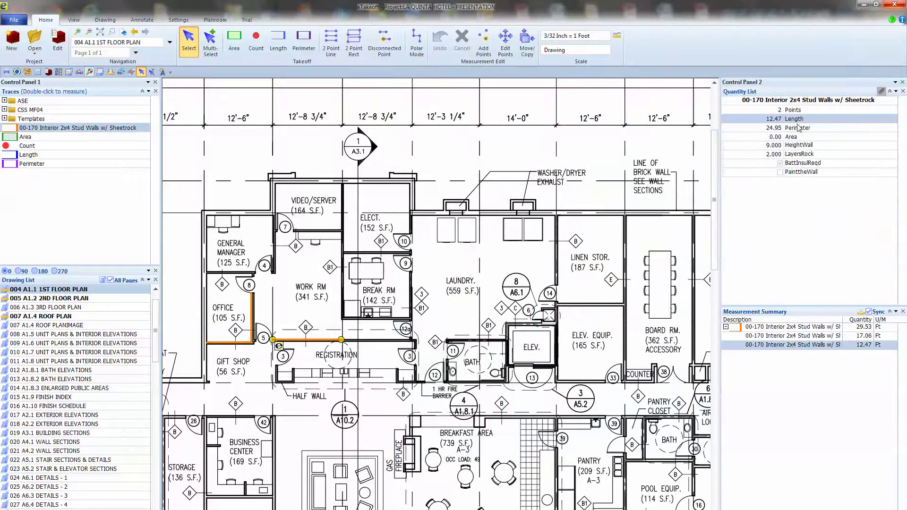